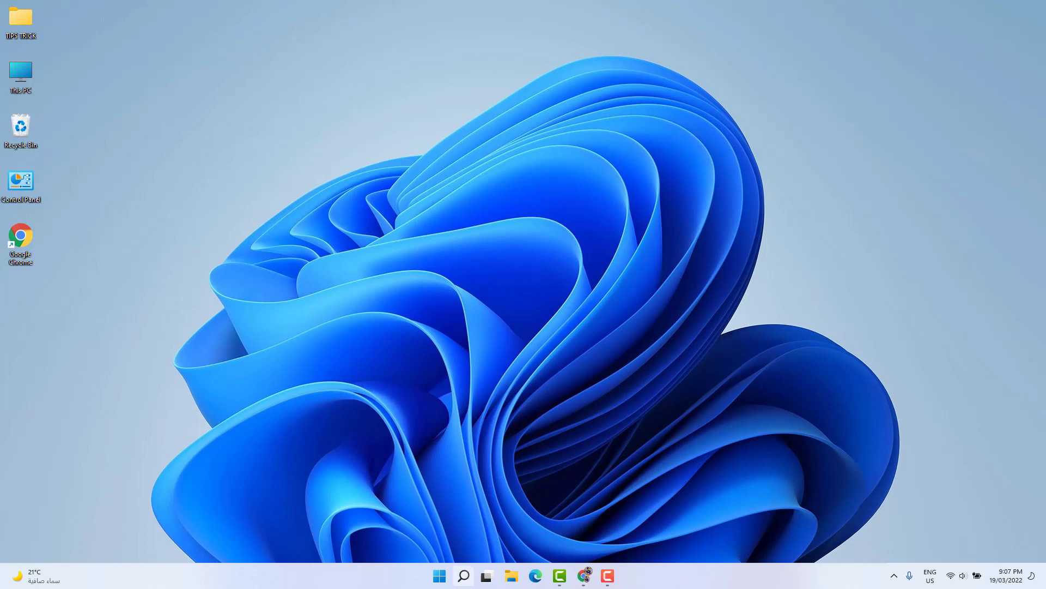
# Step: Search Windows for 'nvidia' and launch NVIDIA Control Panel from the results
pyautogui.click(472, 583)
pyautogui.write('nvidi')
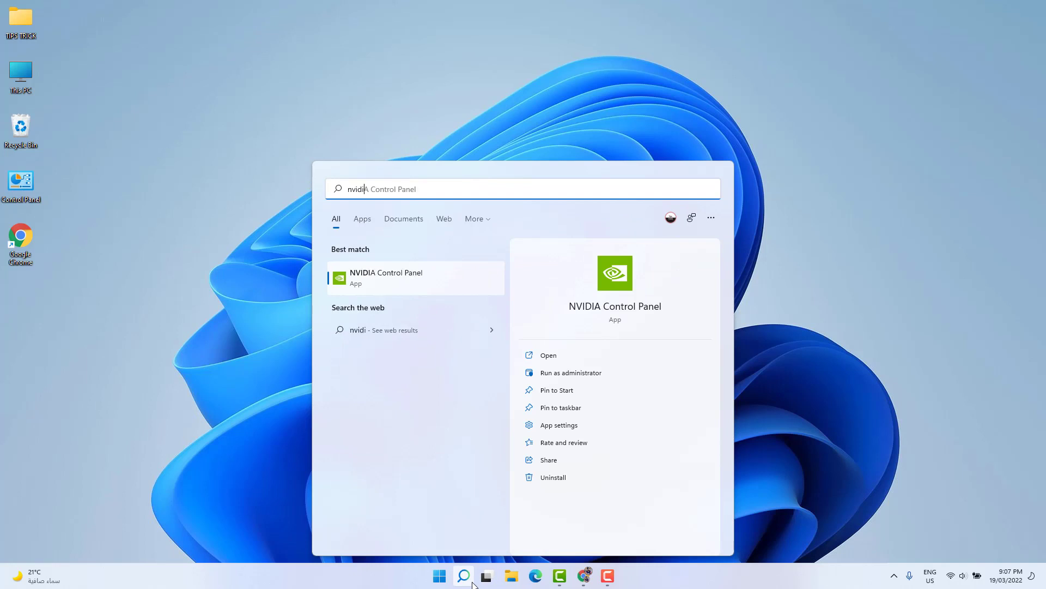
pyautogui.write('a')
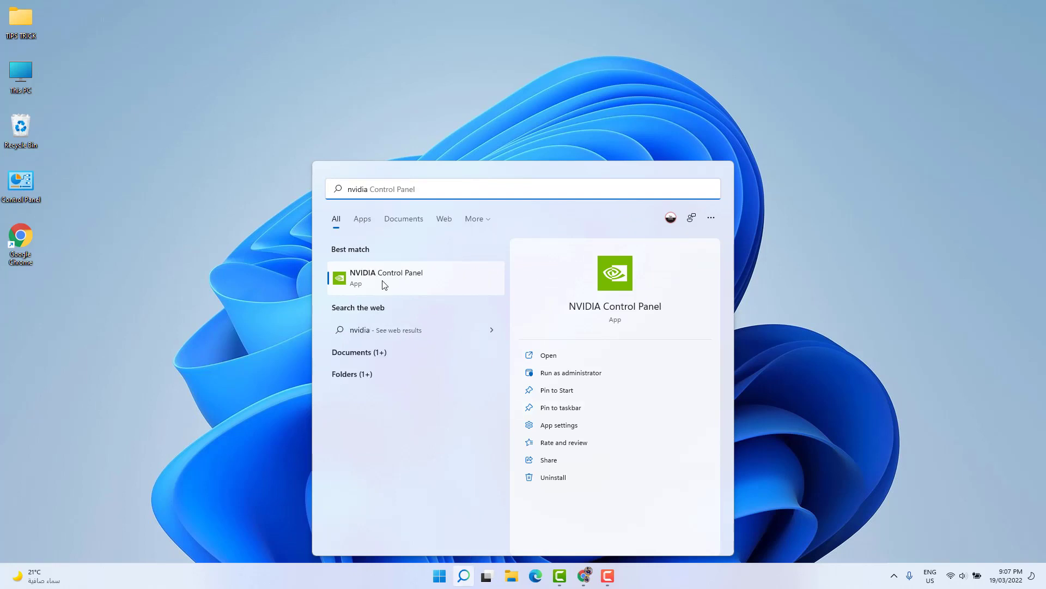
pyautogui.click(387, 282)
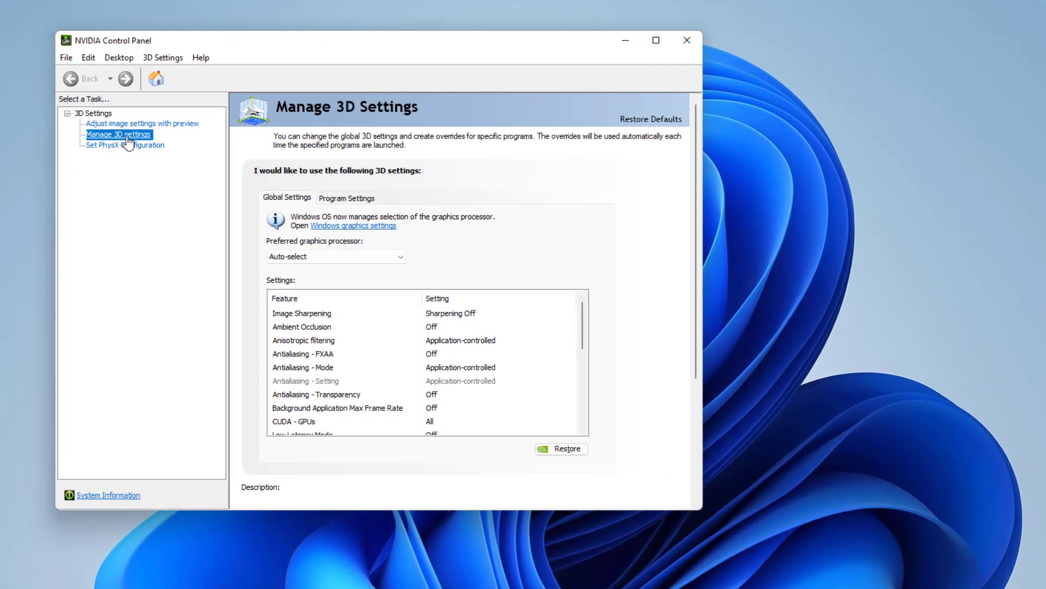
# Step: Set the global Preferred graphics processor to High-performance NVIDIA processor and apply it
pyautogui.click(128, 138)
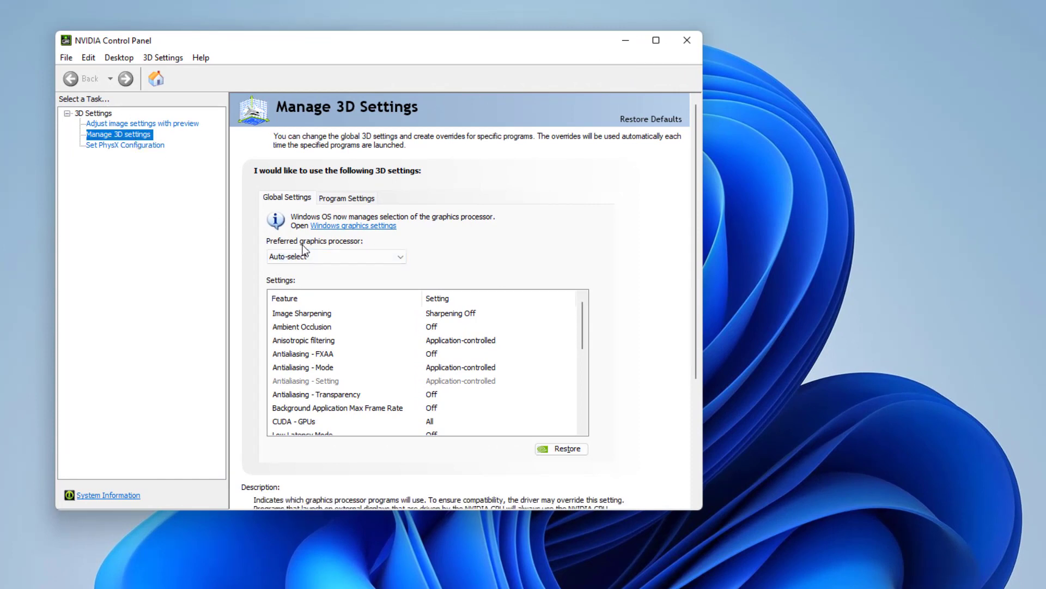
pyautogui.click(348, 254)
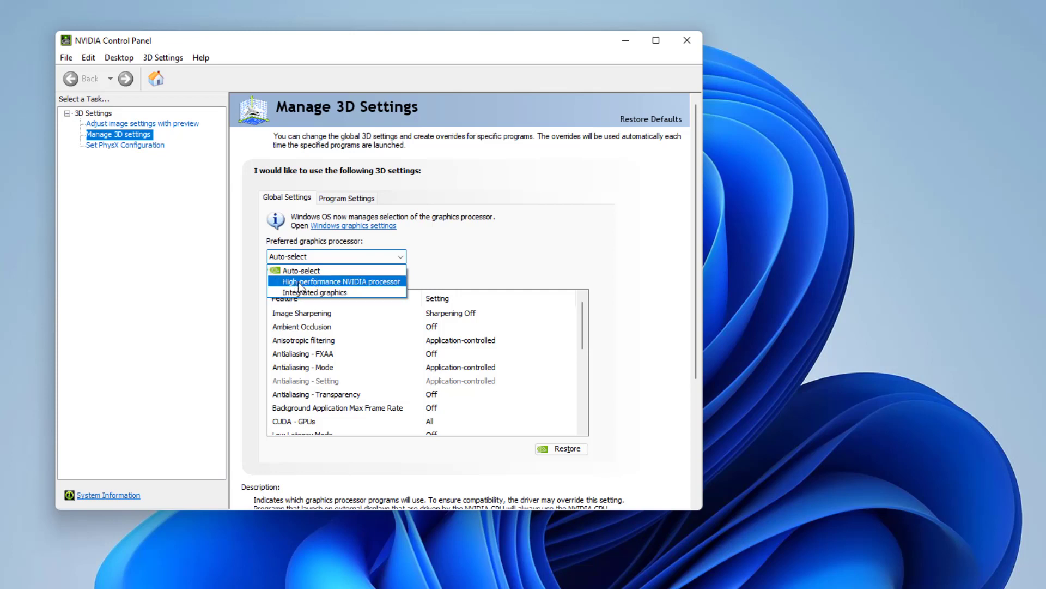
pyautogui.click(343, 281)
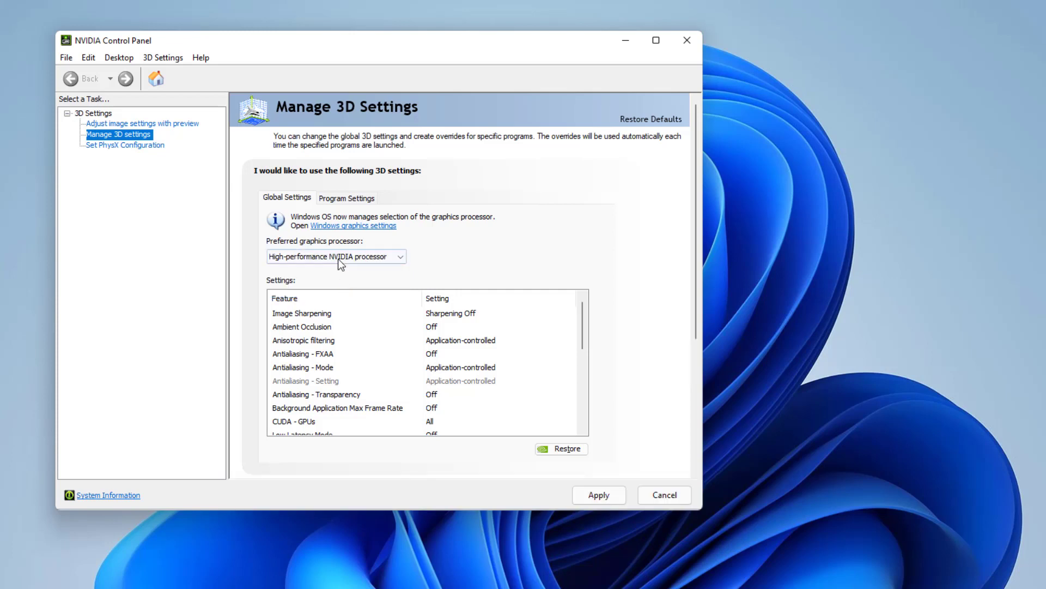
pyautogui.click(600, 496)
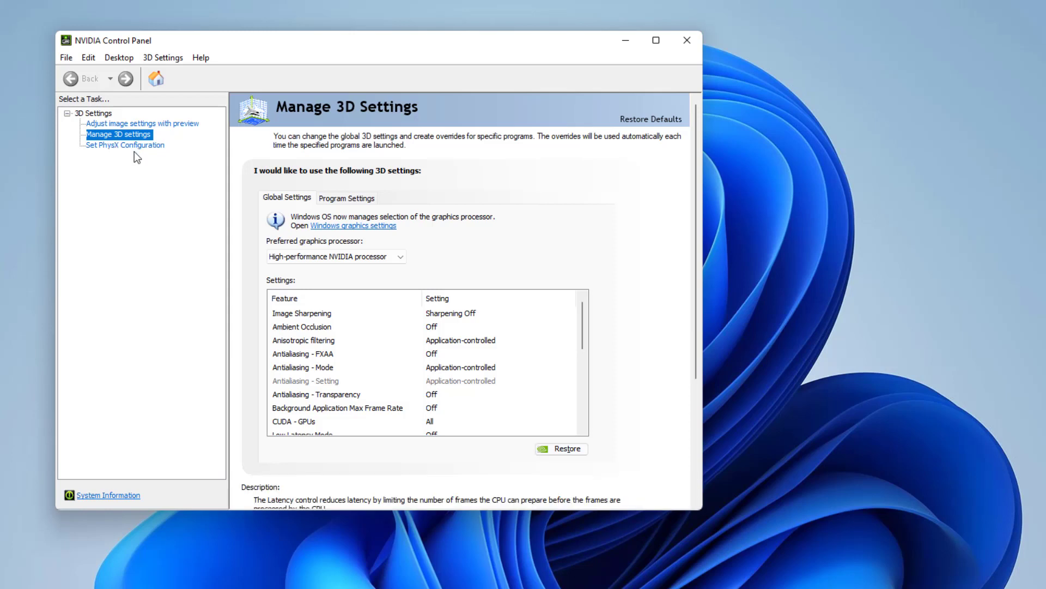
# Step: Apply GeForce MX330 as the PhysX processor, then close NVIDIA Control Panel
pyautogui.click(115, 147)
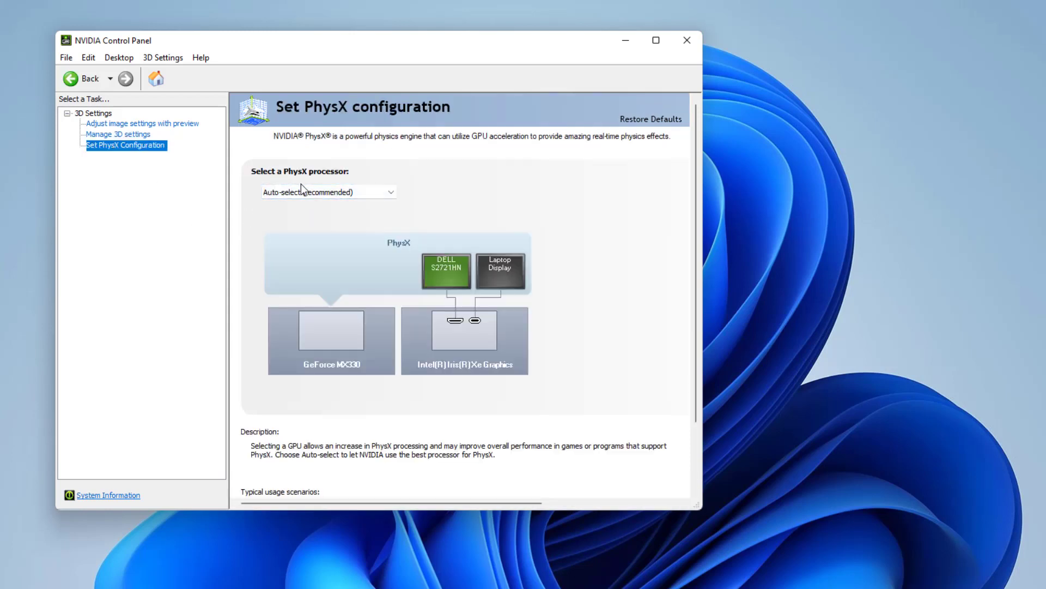
pyautogui.click(334, 193)
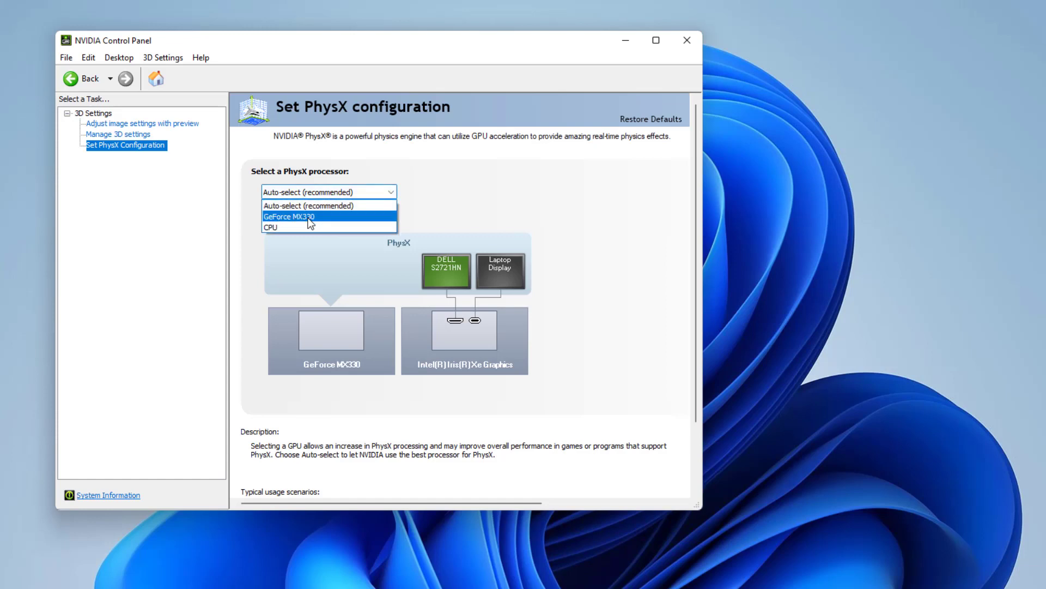
pyautogui.click(309, 216)
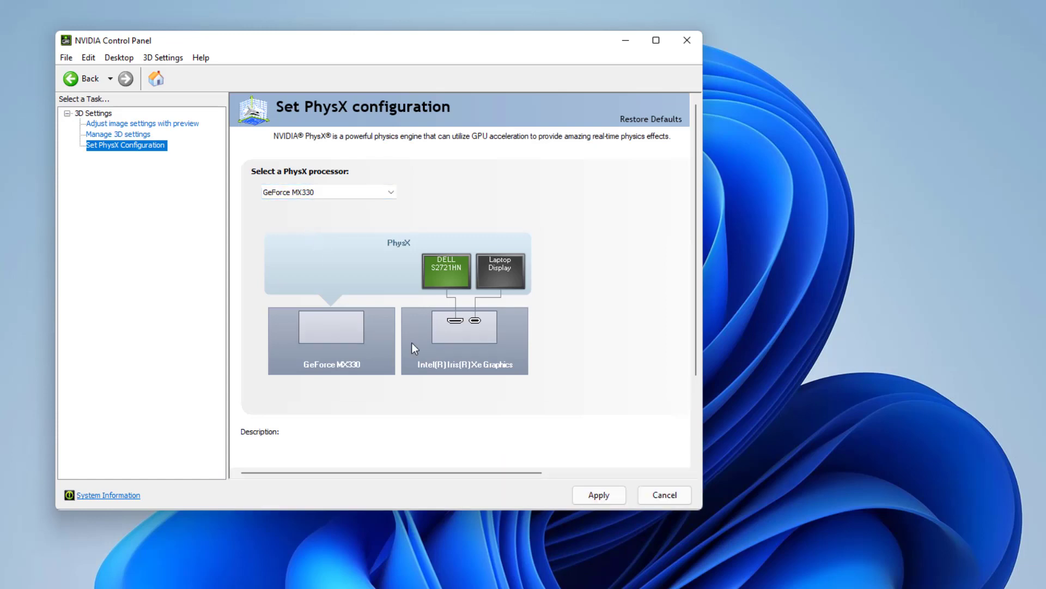
pyautogui.click(608, 499)
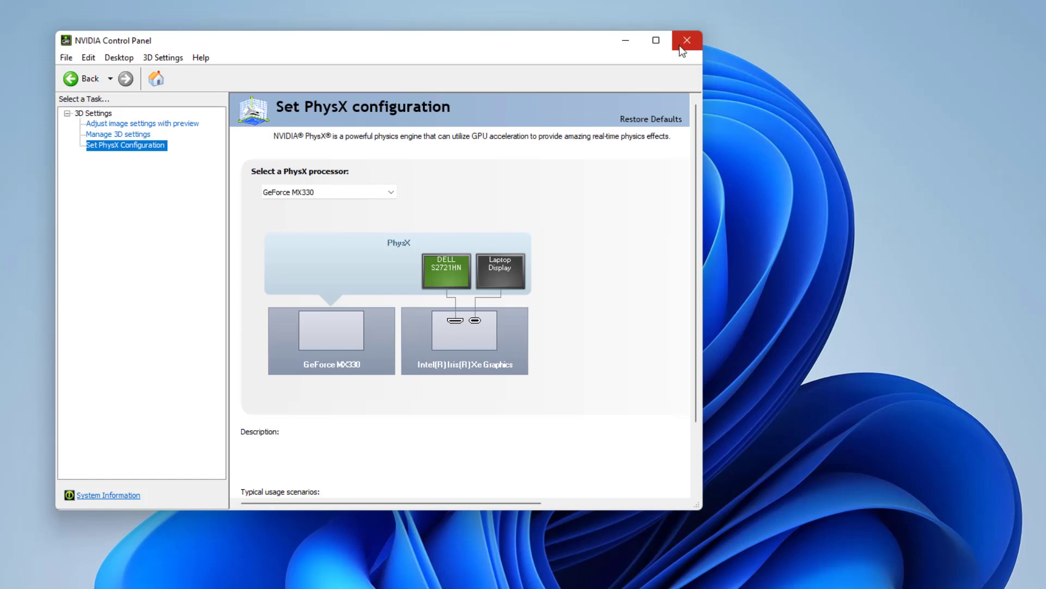
pyautogui.click(681, 45)
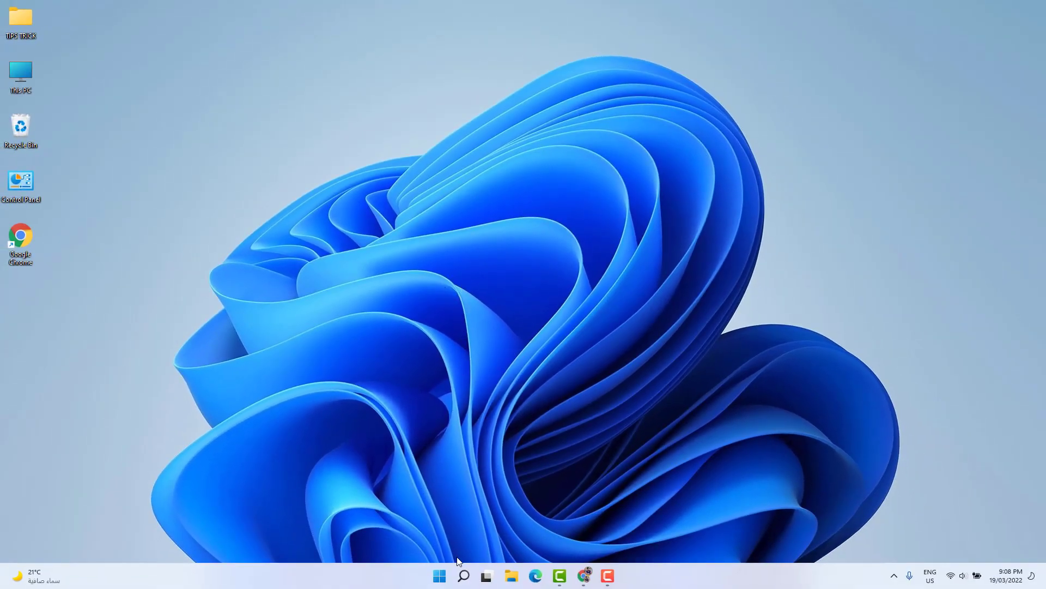
# Step: Search Windows for 'graphics' and open Graphics settings from the results
pyautogui.click(456, 572)
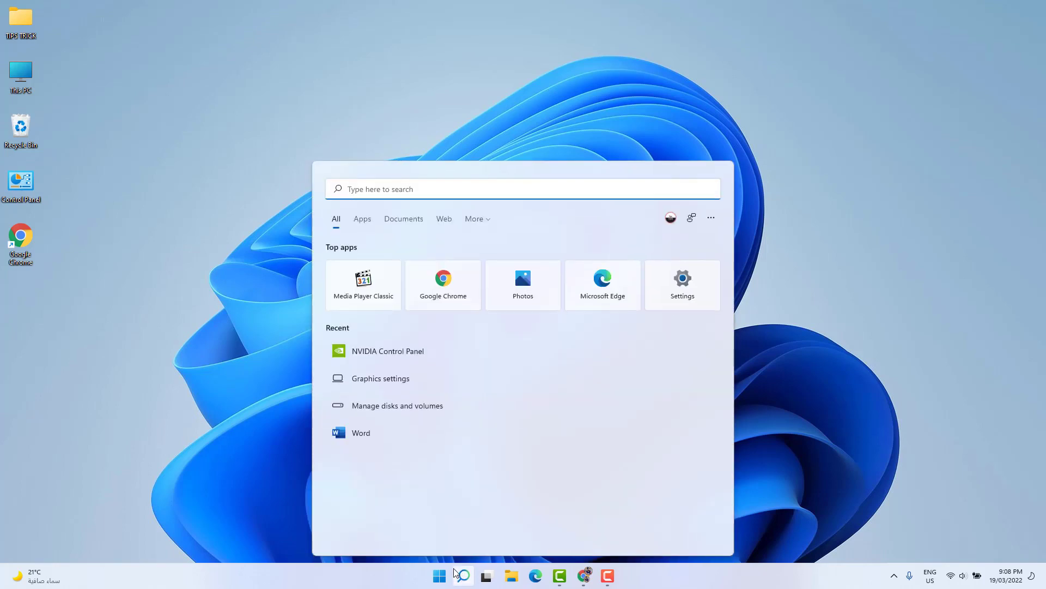
pyautogui.write('gr')
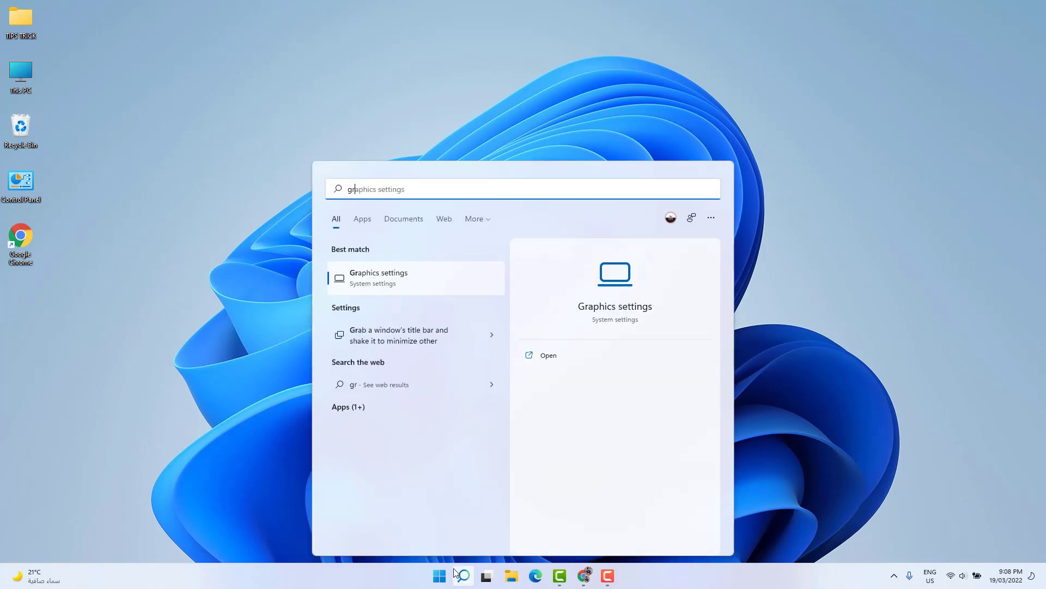
pyautogui.write('aphics')
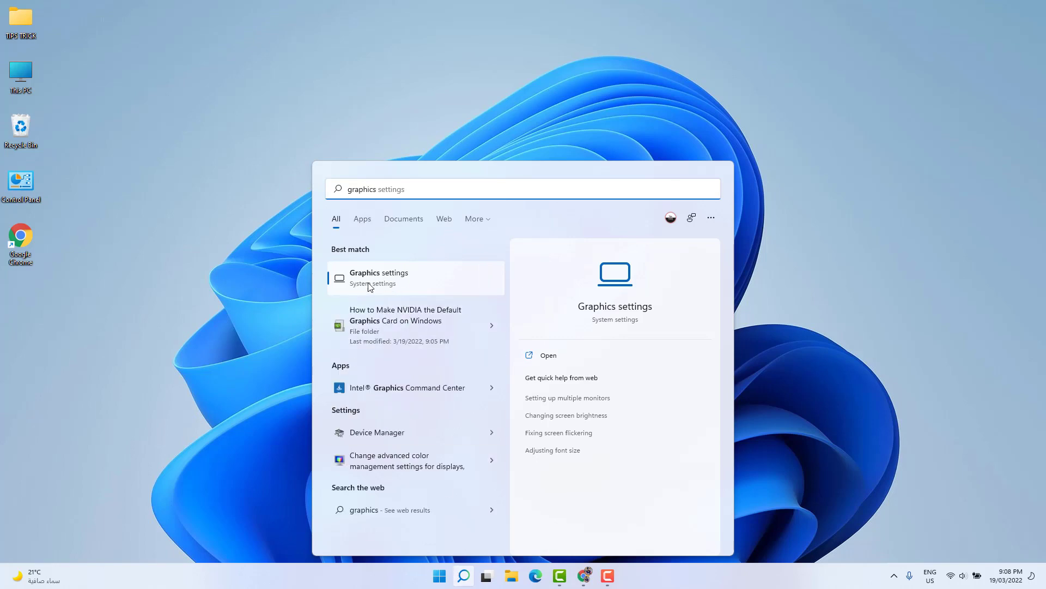
pyautogui.click(393, 281)
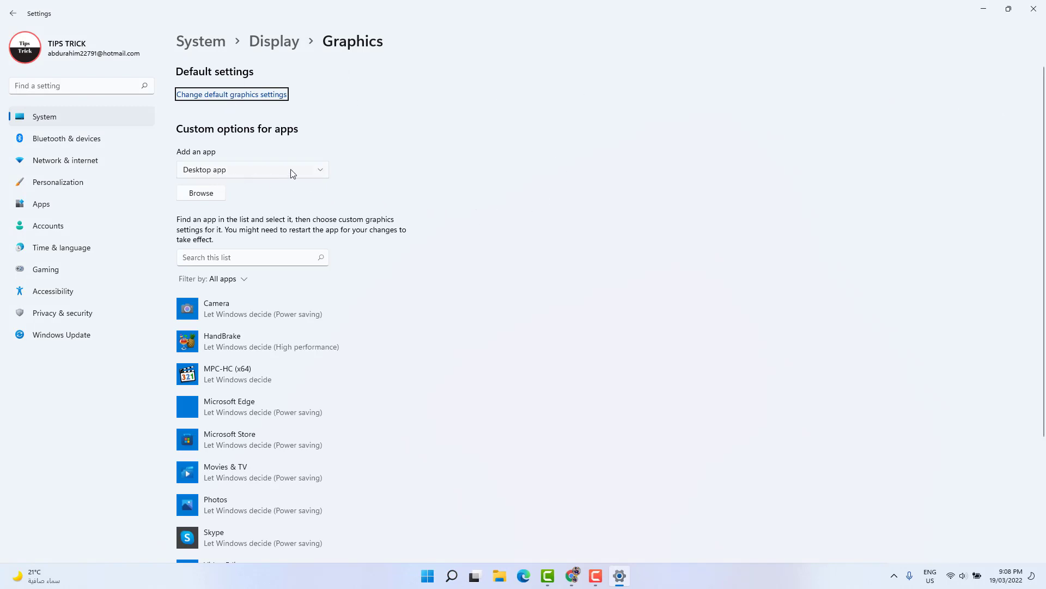
# Step: Browse for a desktop app to add, showing This PC in the Open dialog
pyautogui.click(202, 193)
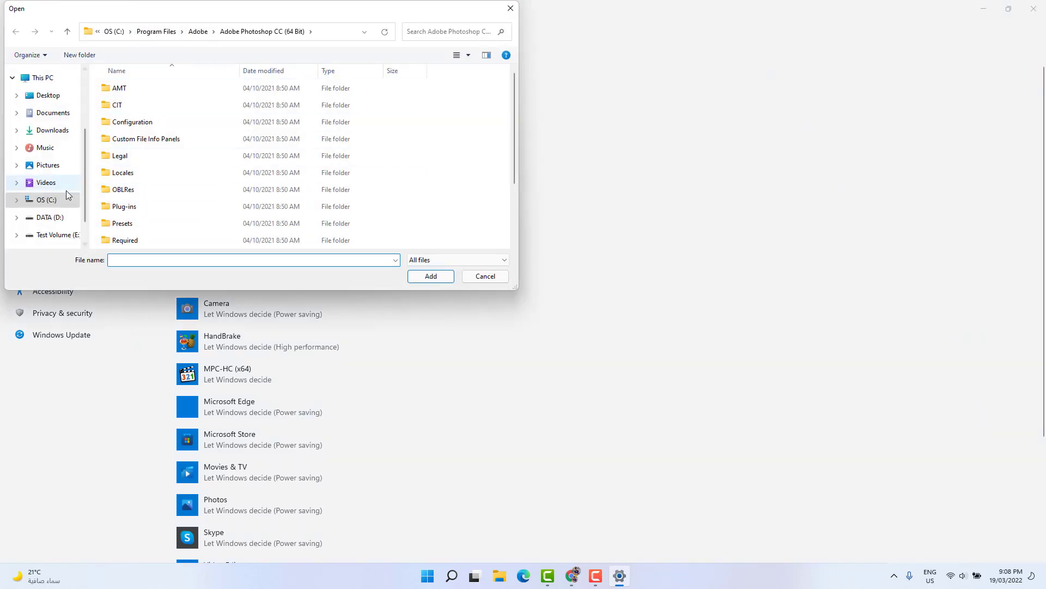
pyautogui.click(55, 97)
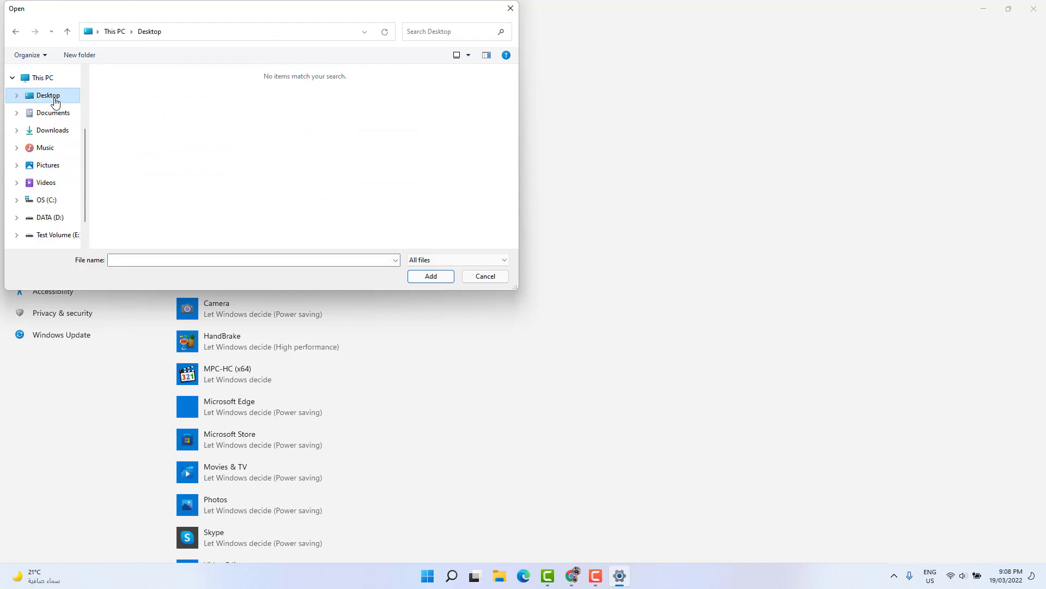
pyautogui.click(49, 81)
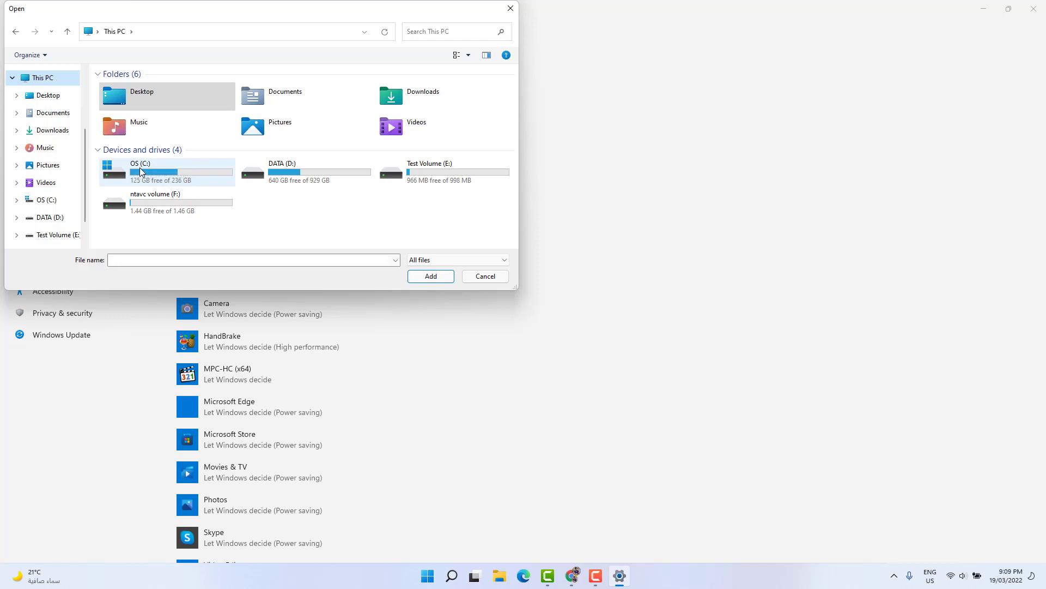
# Step: Add Adobe Premiere Pro.exe from C:\Program Files\Adobe\Adobe Premiere Pro 2022 to the graphics list
pyautogui.doubleClick(141, 172)
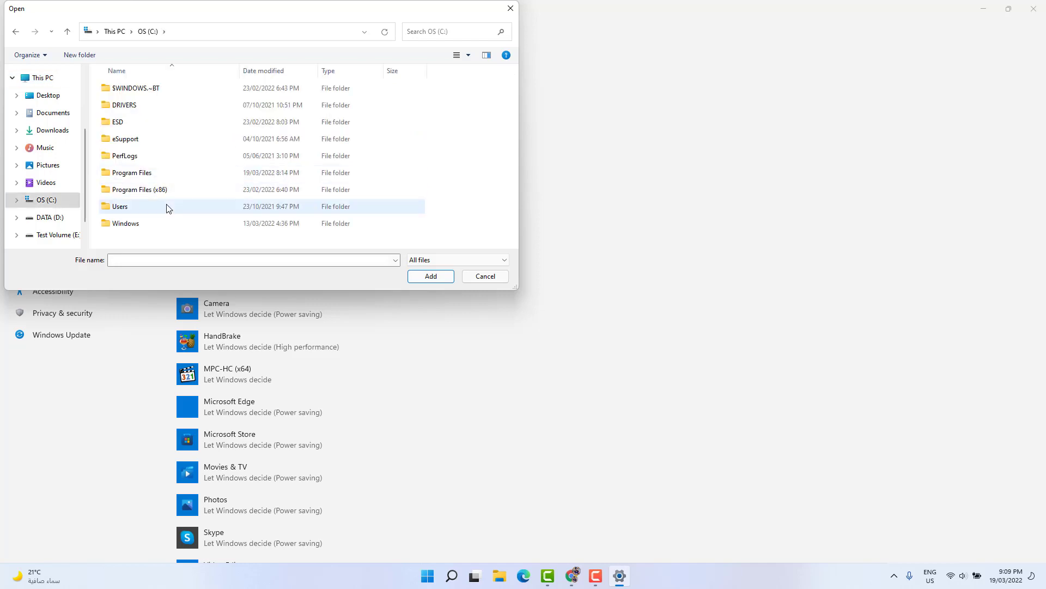
pyautogui.click(141, 175)
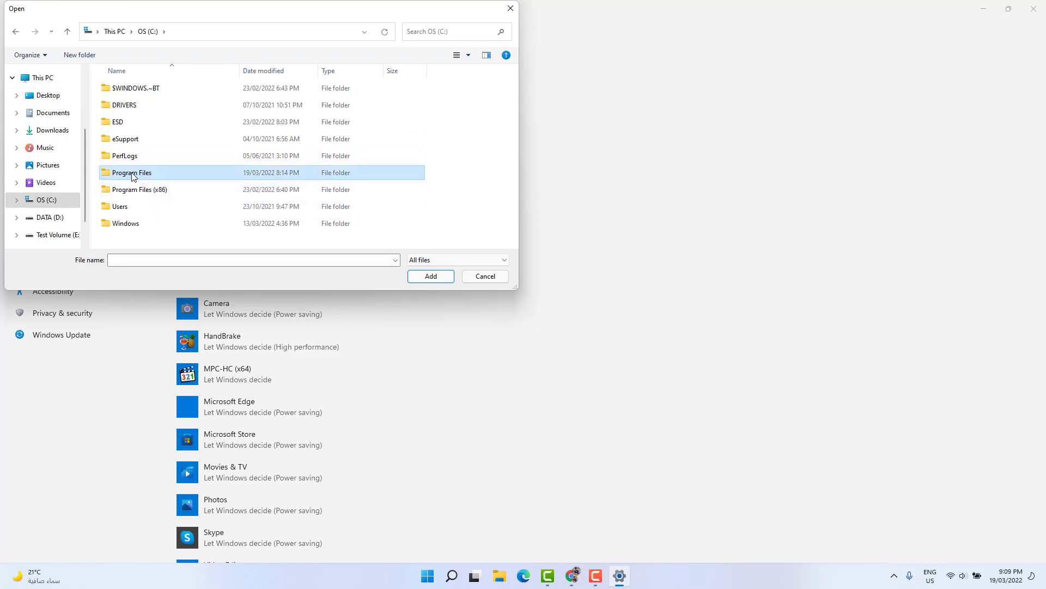
pyautogui.doubleClick(133, 175)
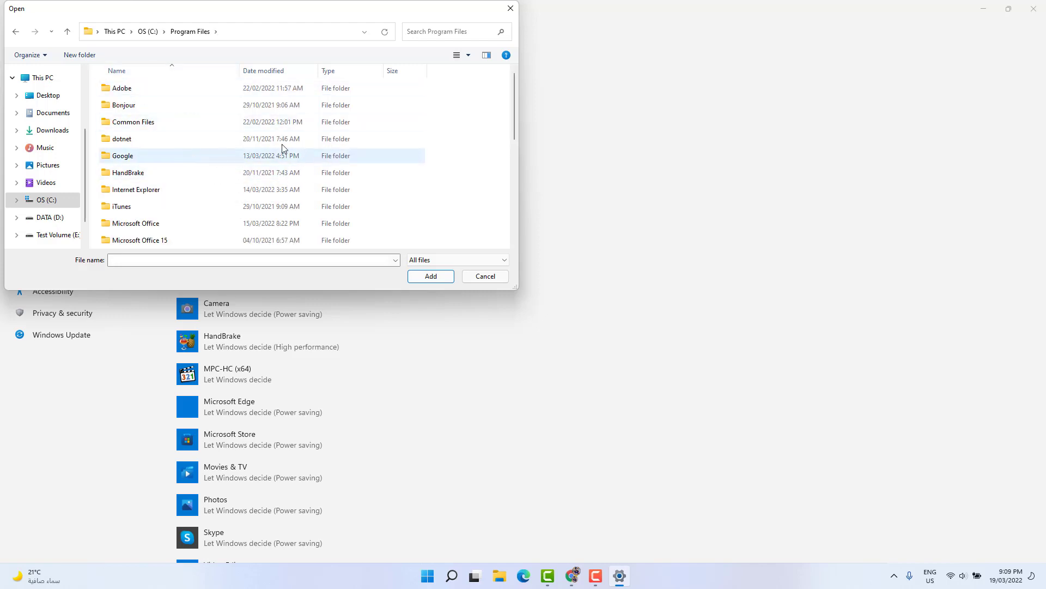
pyautogui.moveTo(517, 117)
pyautogui.mouseDown()
pyautogui.moveTo(494, 260)
pyautogui.moveTo(511, 100)
pyautogui.mouseUp()
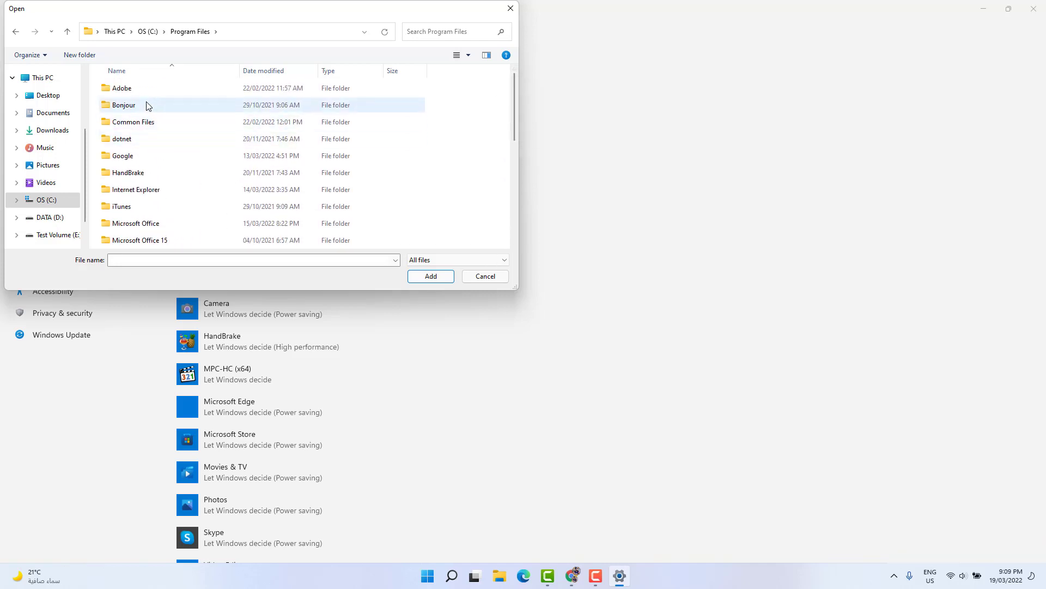
pyautogui.doubleClick(129, 90)
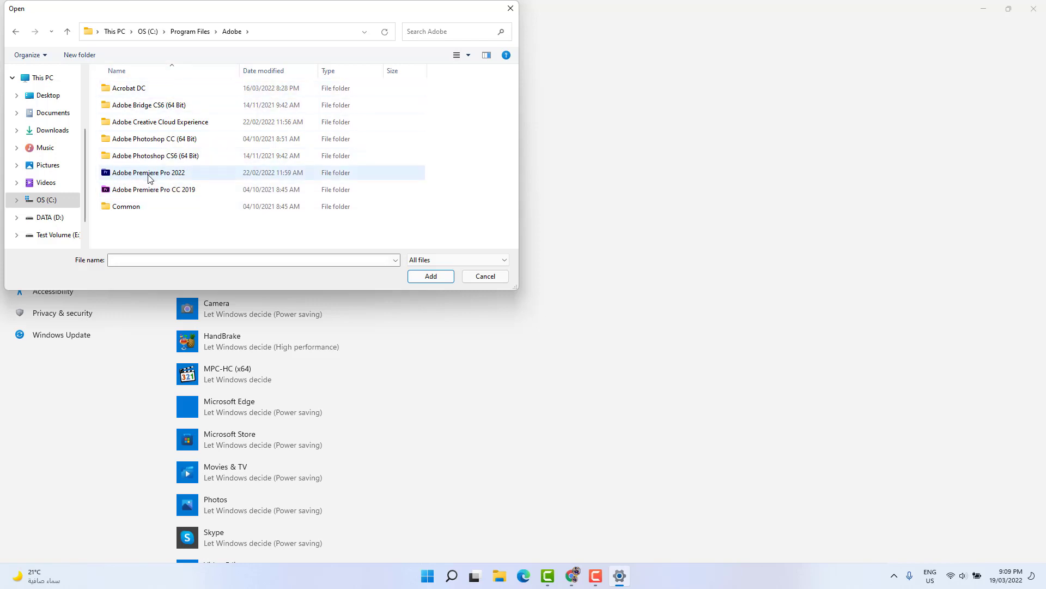
pyautogui.moveTo(148, 178)
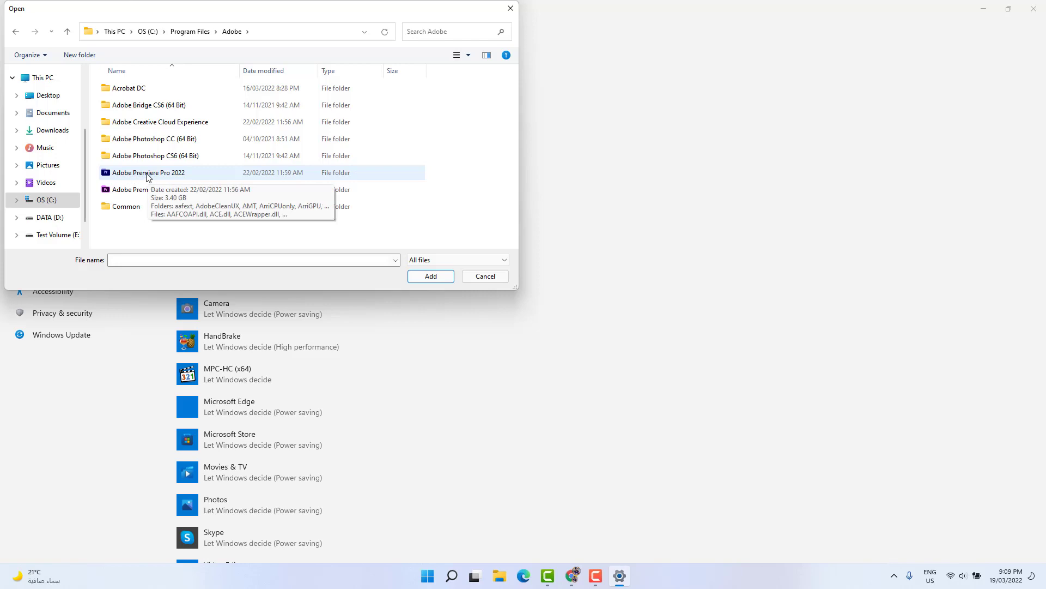
pyautogui.click(148, 176)
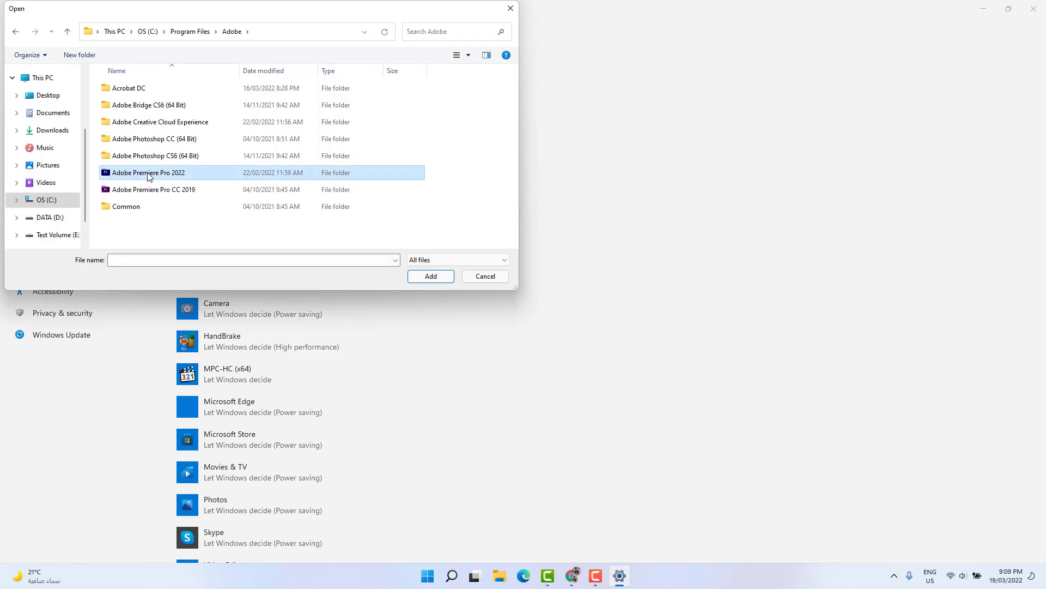
pyautogui.click(437, 276)
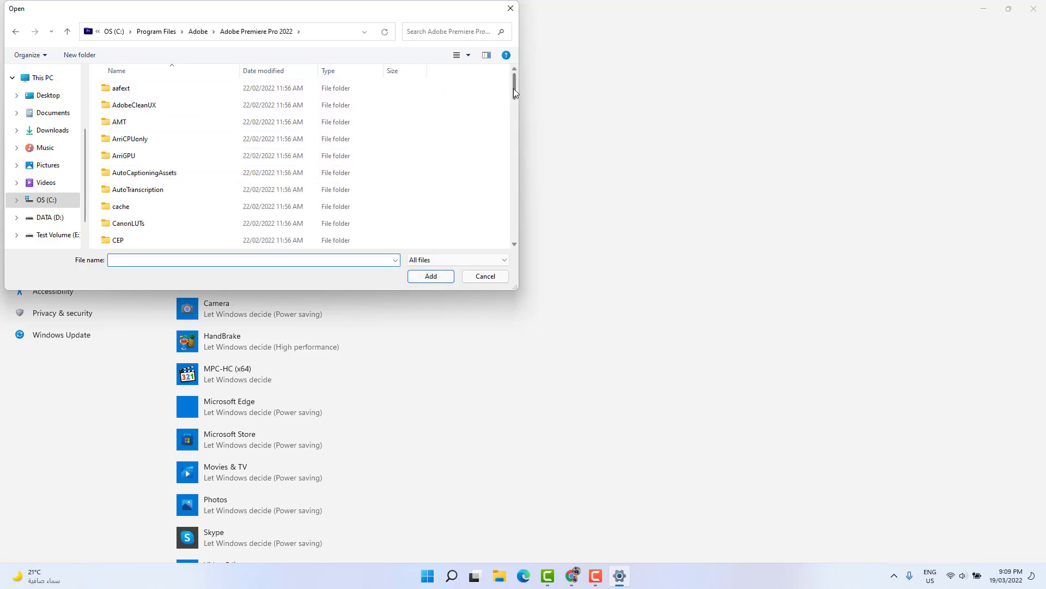
pyautogui.moveTo(513, 88); pyautogui.dragTo(446, 207)
pyautogui.click(157, 188)
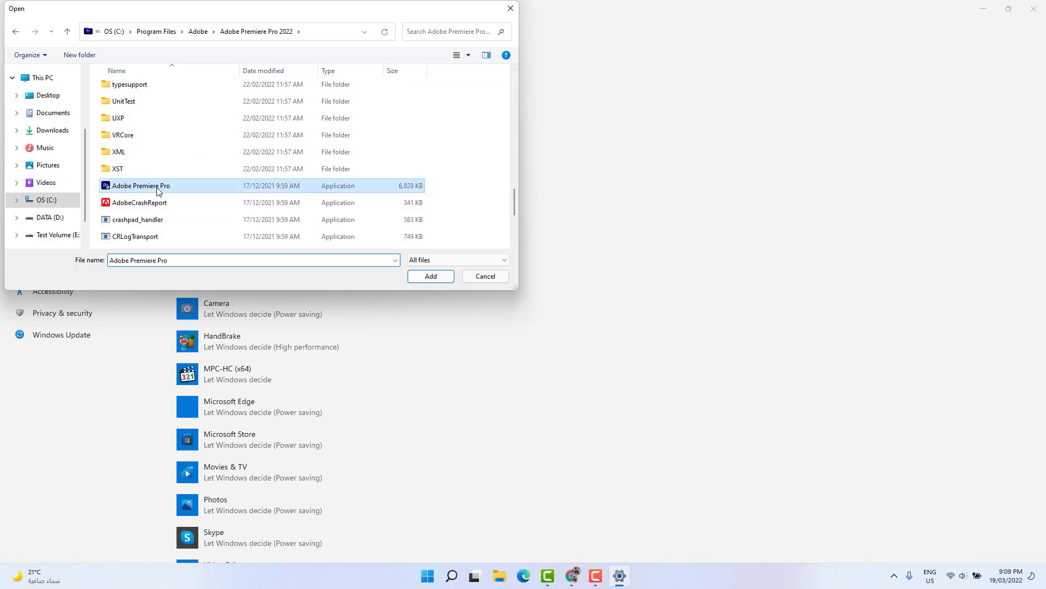
pyautogui.click(430, 277)
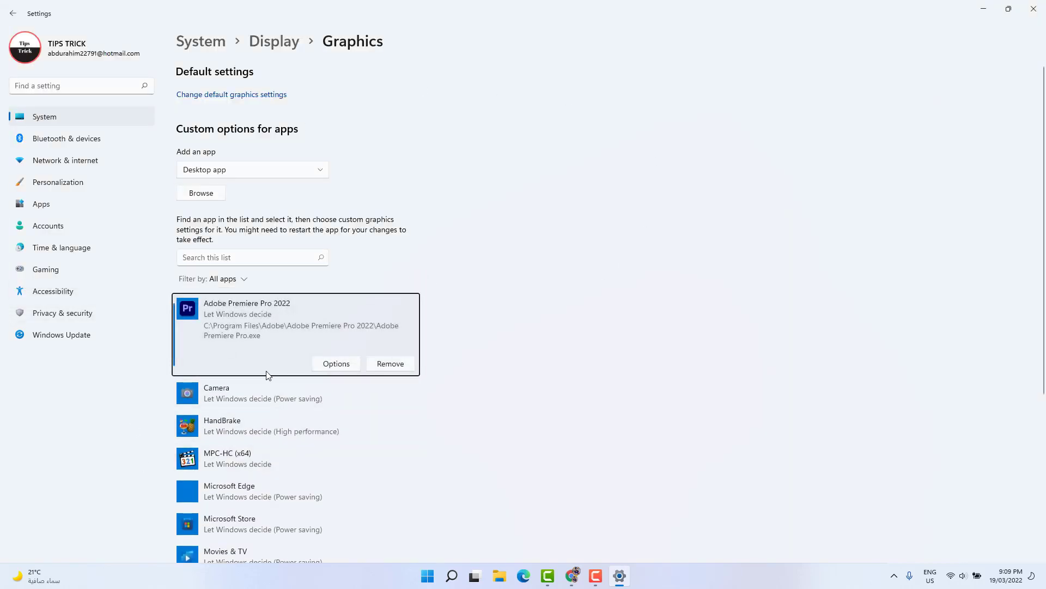
# Step: Save Adobe Premiere Pro 2022's graphics preference as High performance (NVIDIA GeForce MX330)
pyautogui.click(333, 365)
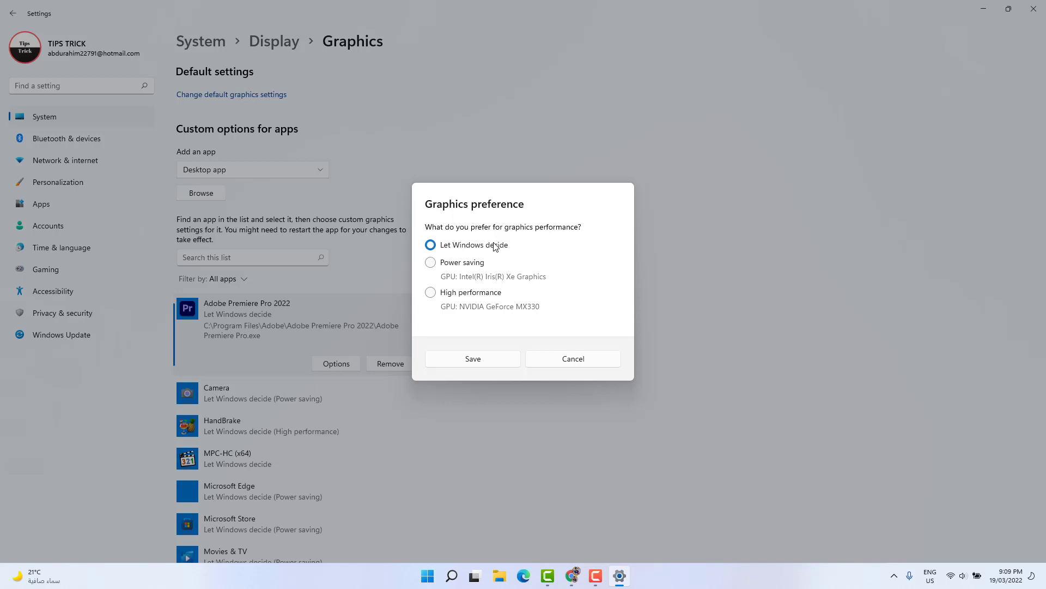
pyautogui.click(454, 296)
pyautogui.click(474, 360)
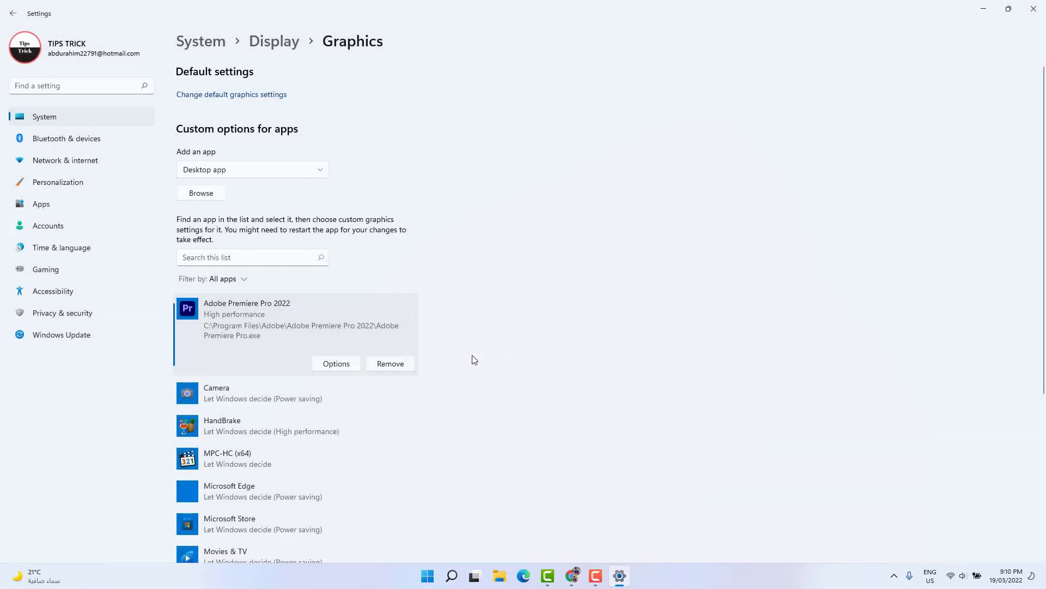